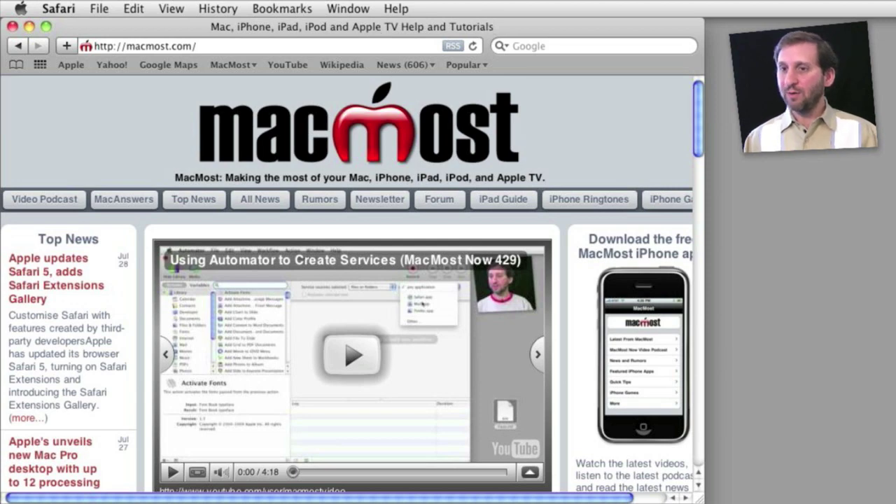
Step: Open the Safari Extensions Gallery in a new window and select Twitter for Safari from the featured list
{"action": "left_click", "coordinate": [63, 9]}
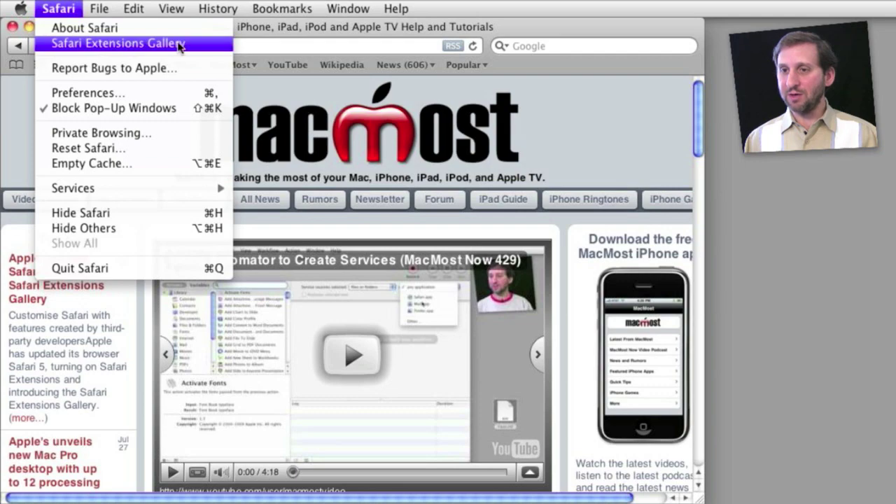
{"action": "left_click", "coordinate": [115, 43]}
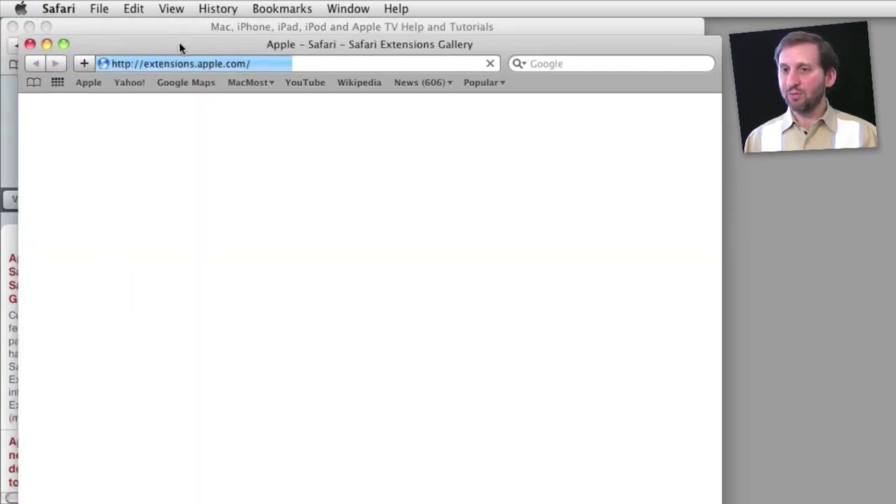
{"action": "left_click_drag", "start_coordinate": [179, 48], "coordinate": [162, 29]}
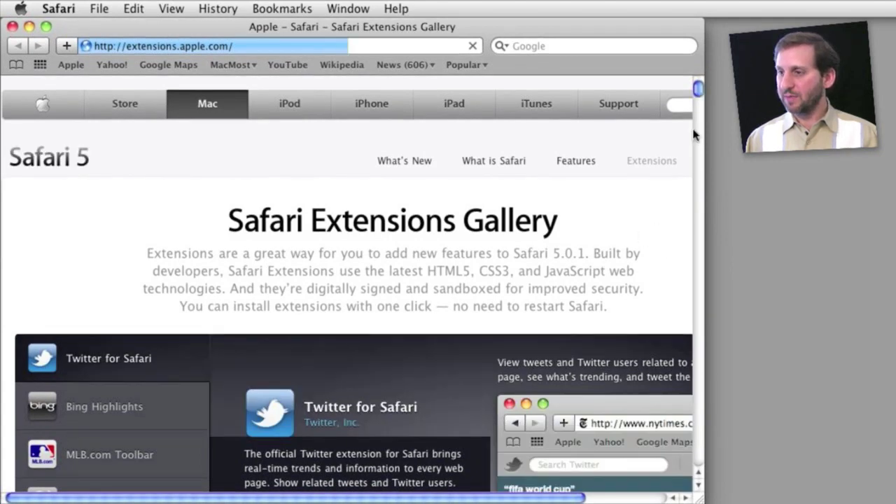
{"action": "mouse_move", "coordinate": [699, 90]}
{"action": "left_mouse_down"}
{"action": "mouse_move", "coordinate": [700, 250]}
{"action": "mouse_move", "coordinate": [705, 81]}
{"action": "left_mouse_up"}
{"action": "scroll", "coordinate": [701, 102], "scroll_direction": "down", "scroll_amount": 2}
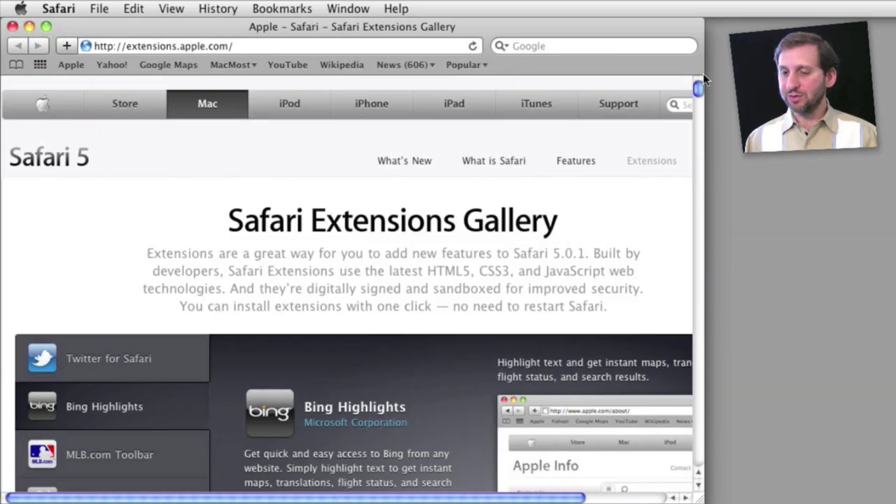
{"action": "left_click", "coordinate": [74, 360]}
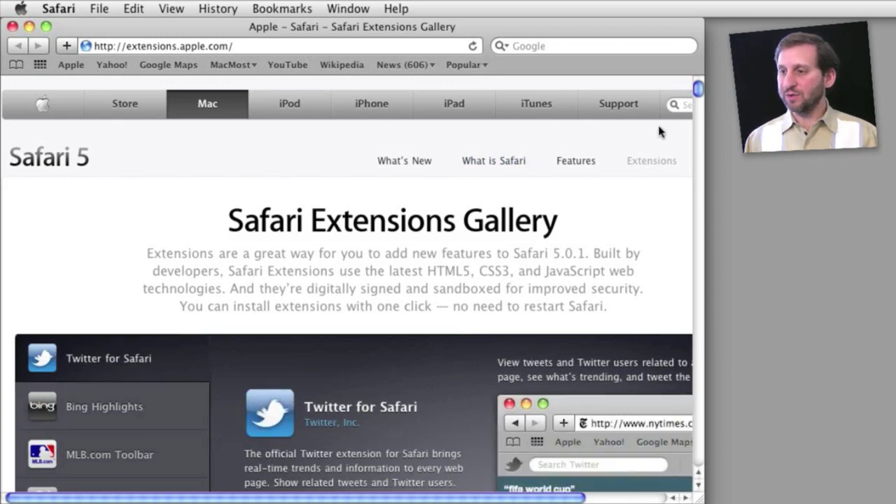
{"action": "left_click_drag", "start_coordinate": [698, 96], "coordinate": [698, 103]}
Step: Install Twitter for Safari and show the Twitter users linked to the MacMost homepage
{"action": "left_click", "coordinate": [282, 390]}
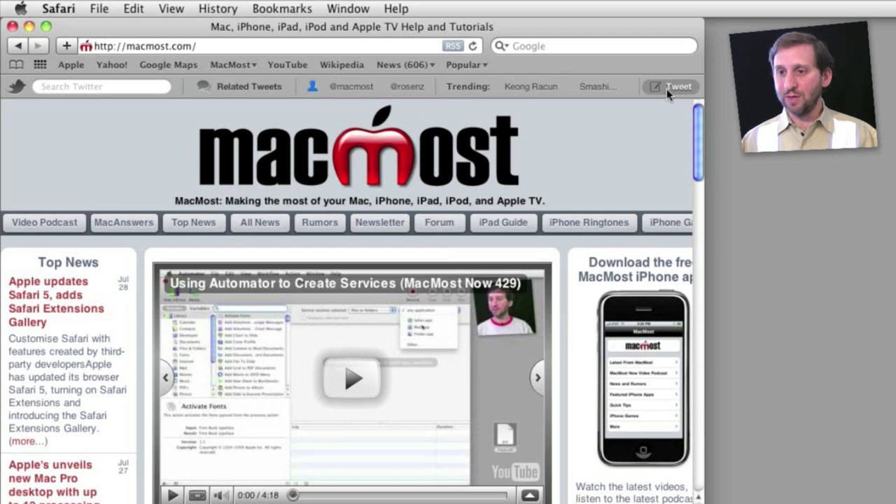
{"action": "left_click", "coordinate": [312, 85]}
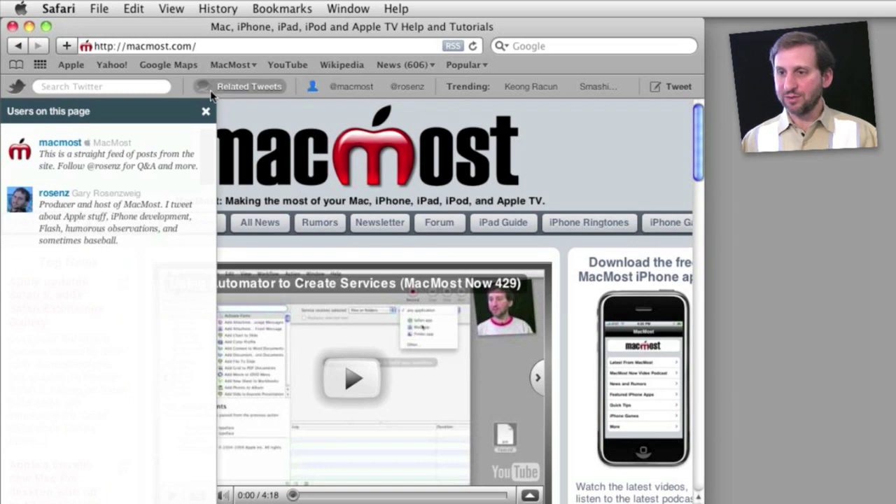
Step: Open the MacMost Now 429 Automator services article, viewing and then closing its Related Tweets panel
{"action": "left_click", "coordinate": [237, 85]}
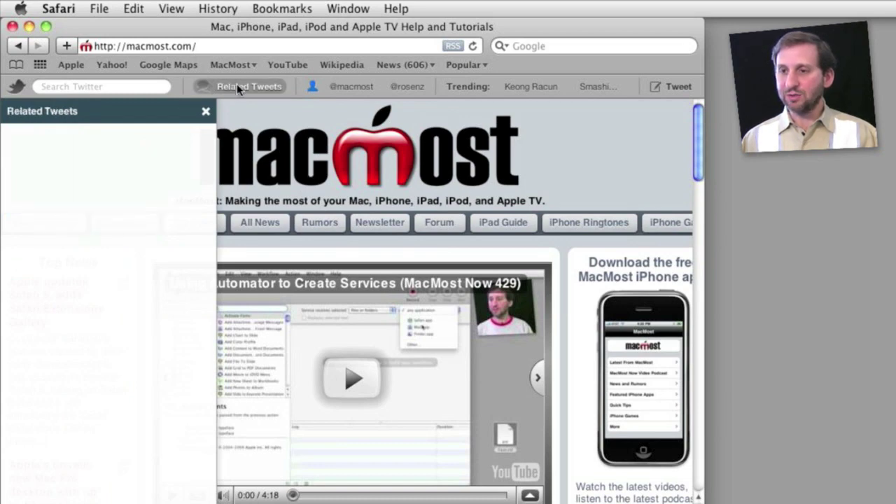
{"action": "left_click", "coordinate": [206, 110]}
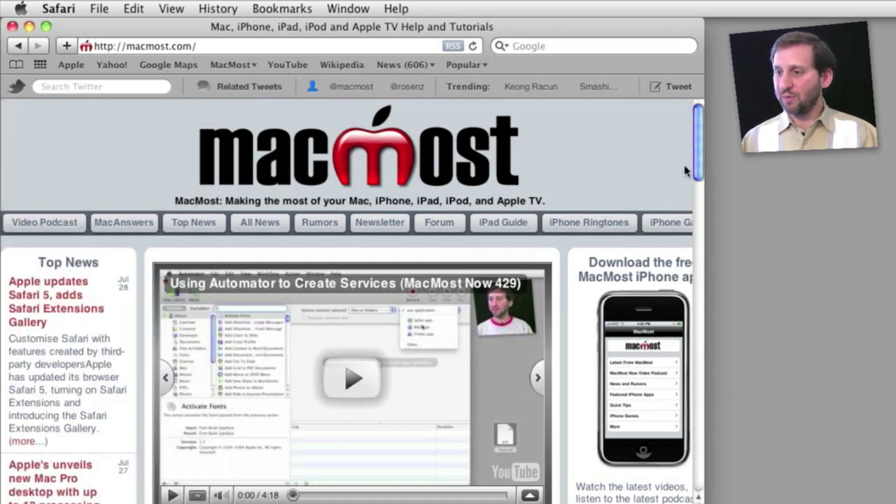
{"action": "left_click_drag", "start_coordinate": [699, 148], "coordinate": [698, 182]}
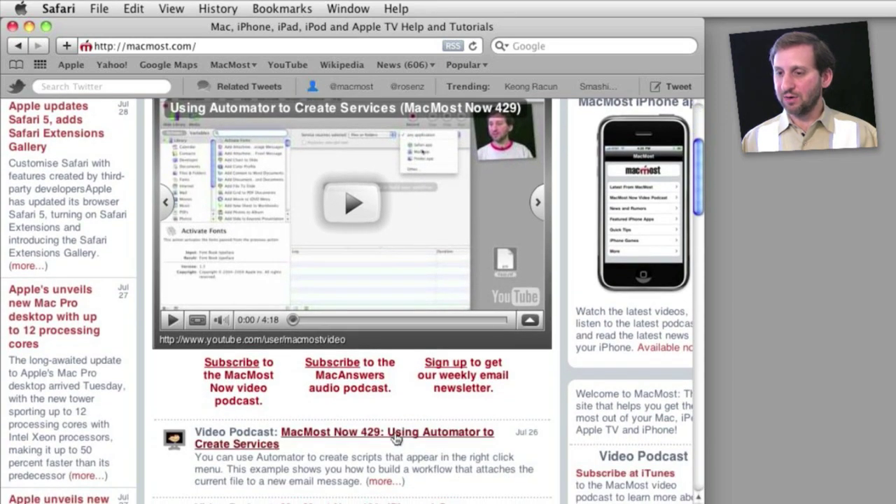
{"action": "left_click", "coordinate": [396, 437]}
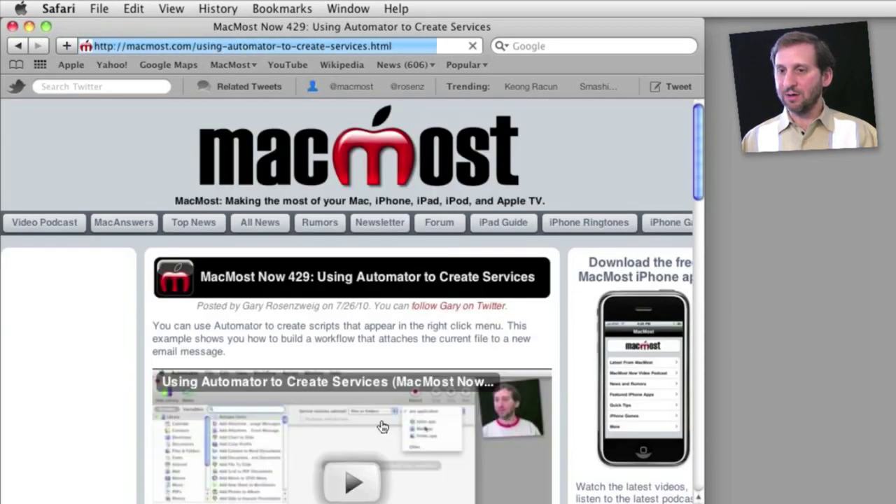
{"action": "left_click", "coordinate": [208, 87]}
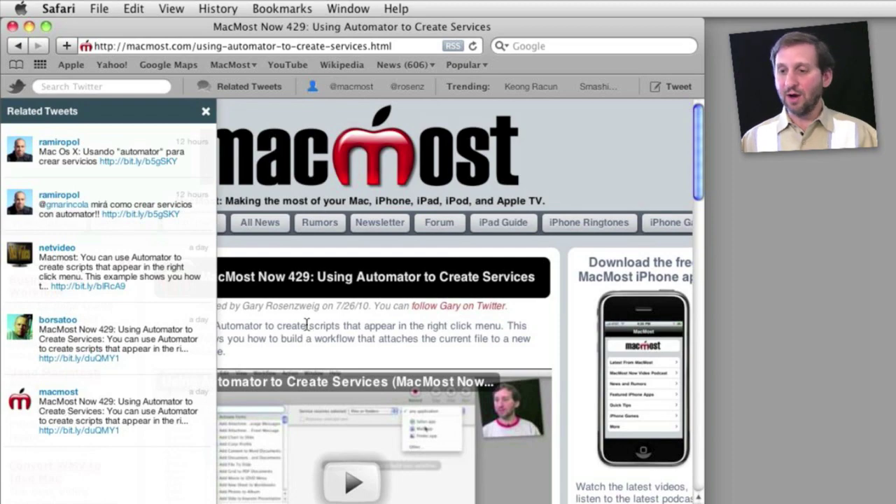
{"action": "left_click", "coordinate": [205, 111]}
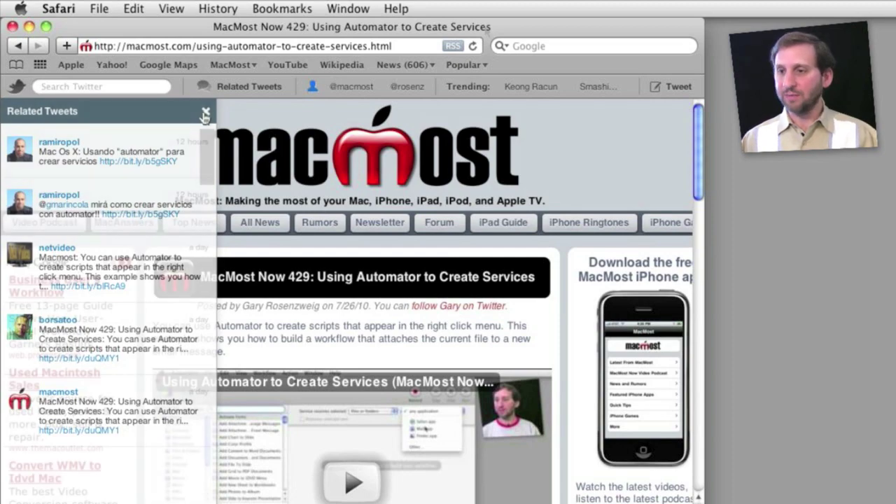
Step: Draft a tweet about the MacMost Now 429 article and select its prefilled text
{"action": "left_click", "coordinate": [667, 90]}
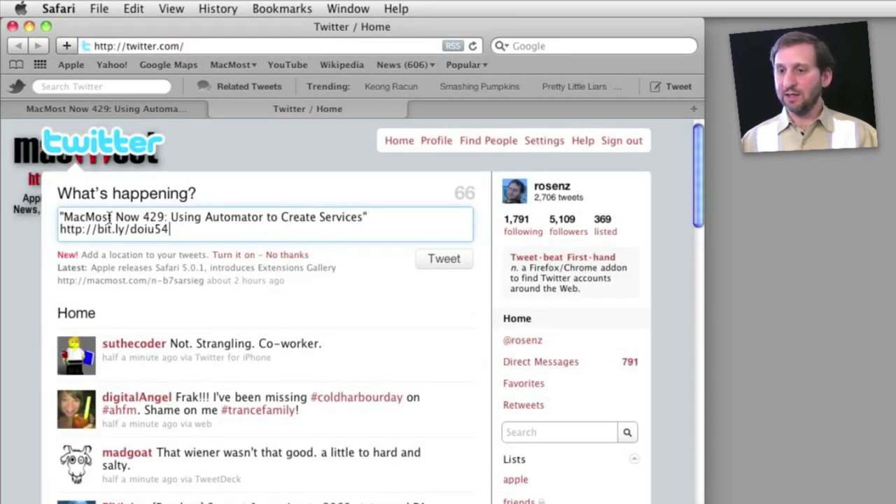
{"action": "left_click_drag", "start_coordinate": [169, 229], "coordinate": [56, 236]}
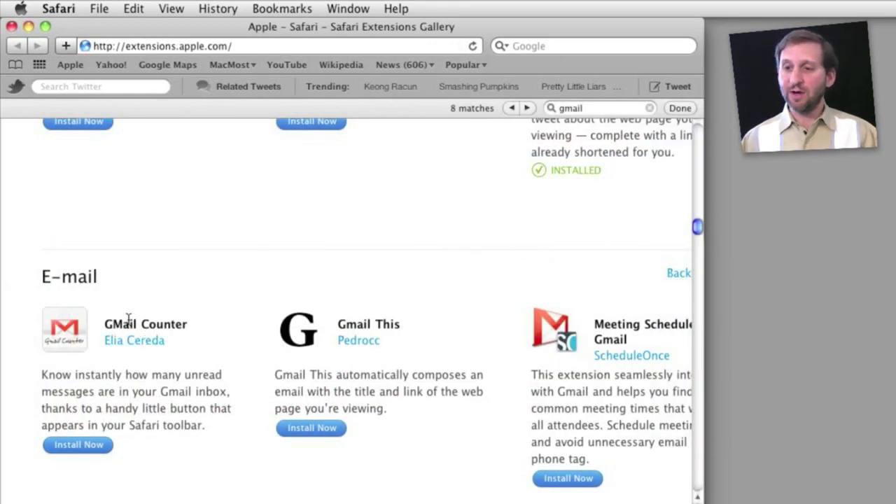
Step: Install GMail Counter from the gallery's E-mail section
{"action": "left_click", "coordinate": [83, 447]}
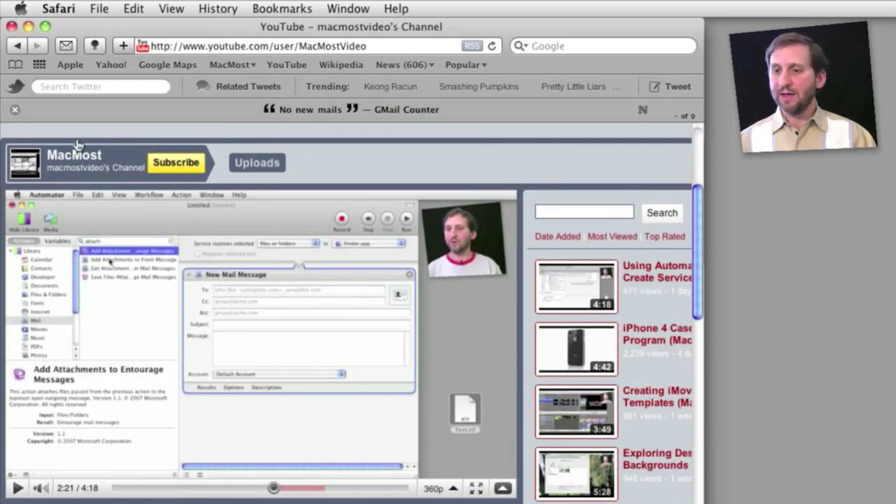
Step: Dim the page with the lightbulb button, then duplicate the tab with Duplicate Tab Button
{"action": "left_click", "coordinate": [94, 46]}
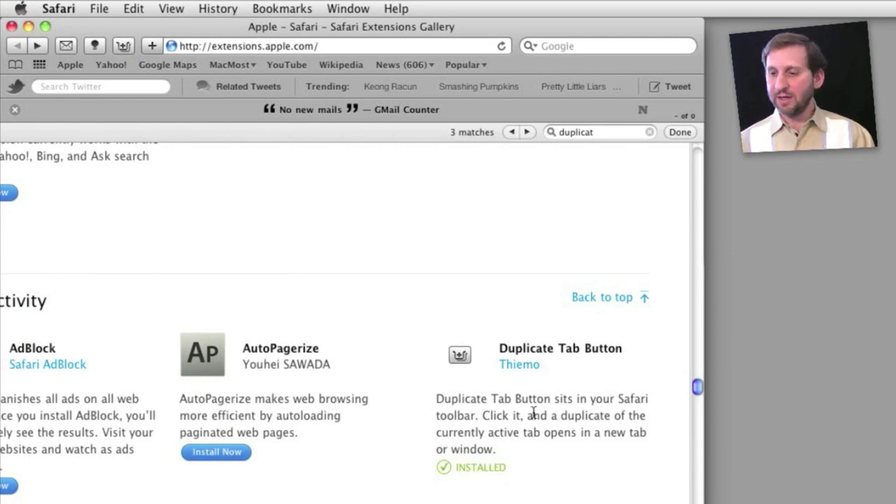
{"action": "left_click", "coordinate": [122, 49]}
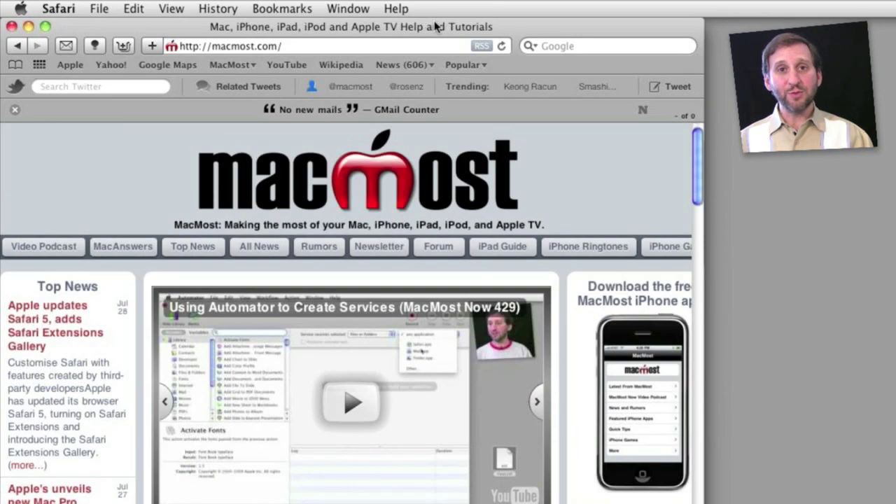
Step: Open Safari's Extensions preferences and move the window toward the upper left
{"action": "left_click", "coordinate": [58, 8]}
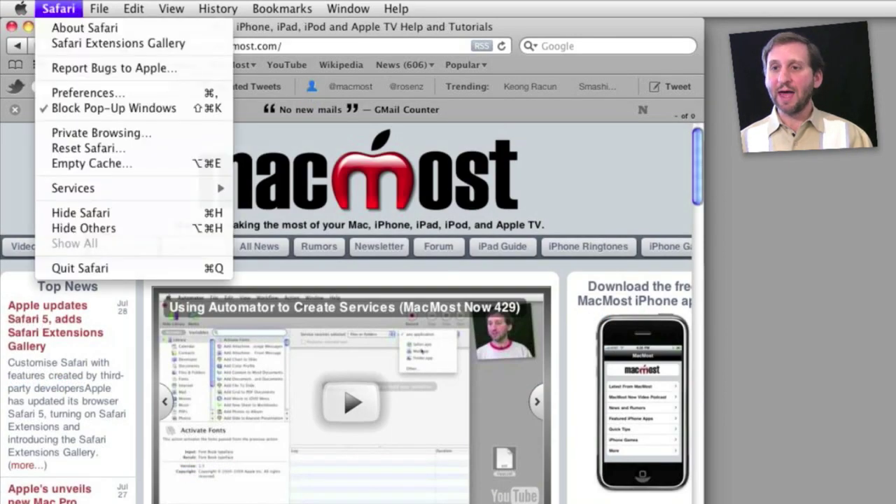
{"action": "left_click", "coordinate": [81, 93]}
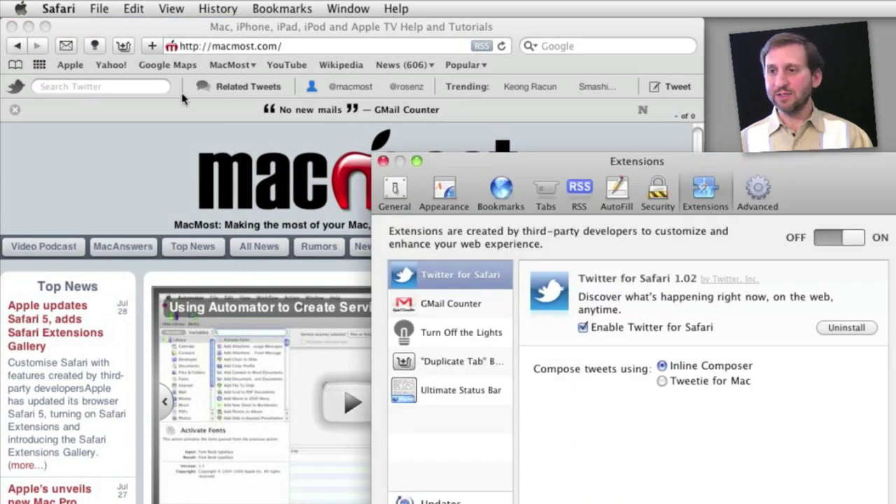
{"action": "left_click_drag", "start_coordinate": [430, 99], "coordinate": [330, 50]}
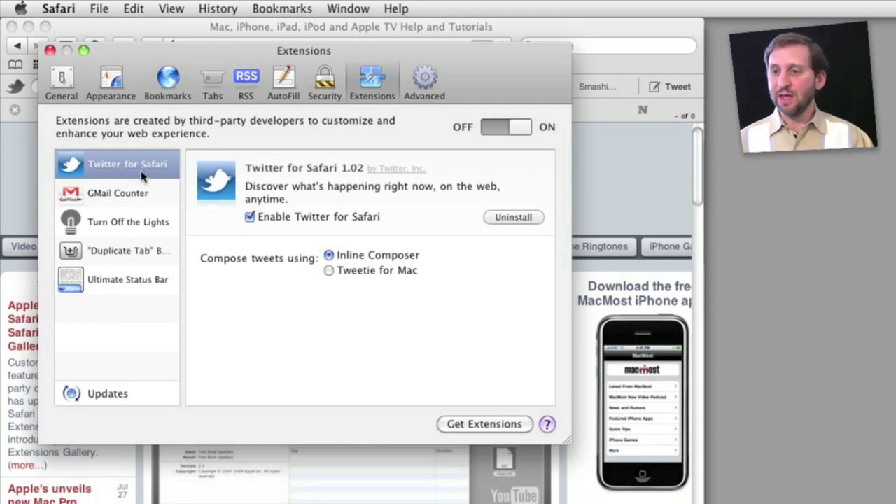
Step: Review the settings of Twitter for Safari, GMail Counter, Turn Off the Lights and Duplicate Tab Button
{"action": "left_click", "coordinate": [131, 198]}
{"action": "left_click", "coordinate": [130, 223]}
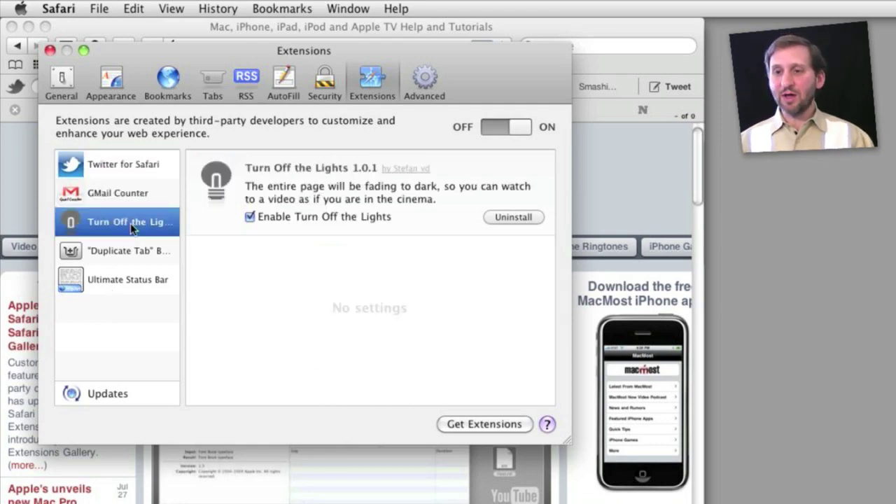
{"action": "left_click", "coordinate": [136, 170]}
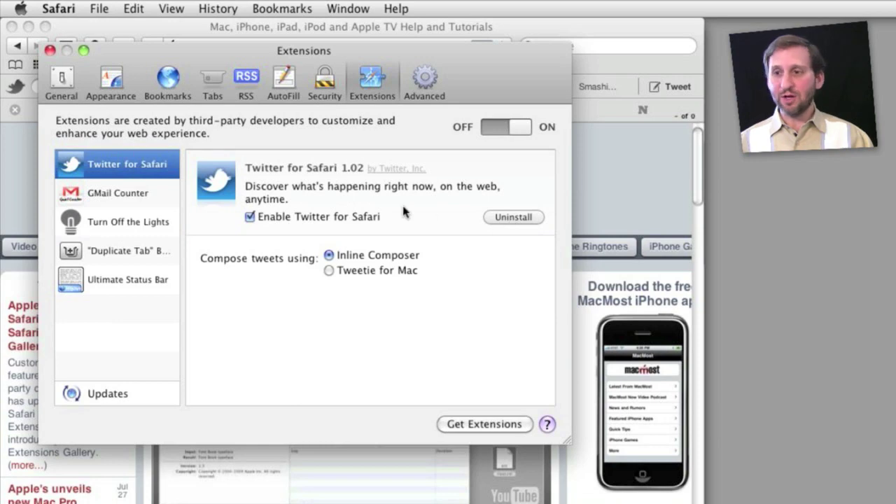
{"action": "left_click", "coordinate": [119, 194]}
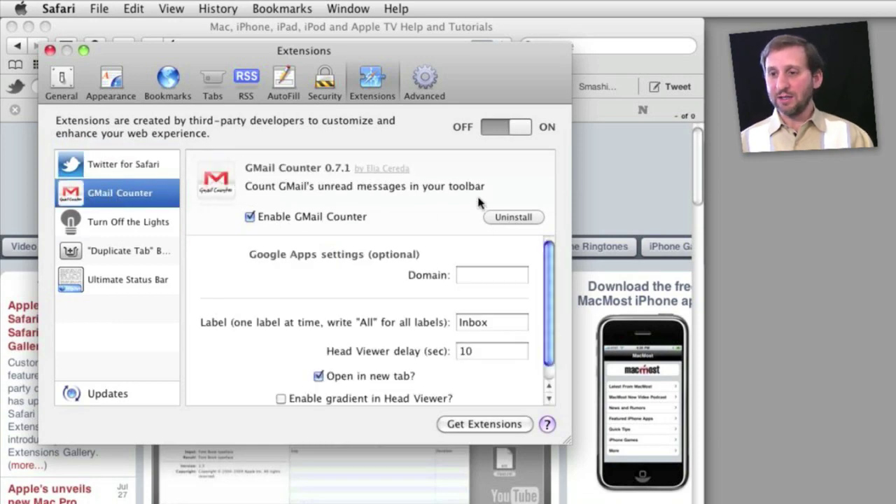
{"action": "left_click", "coordinate": [105, 222]}
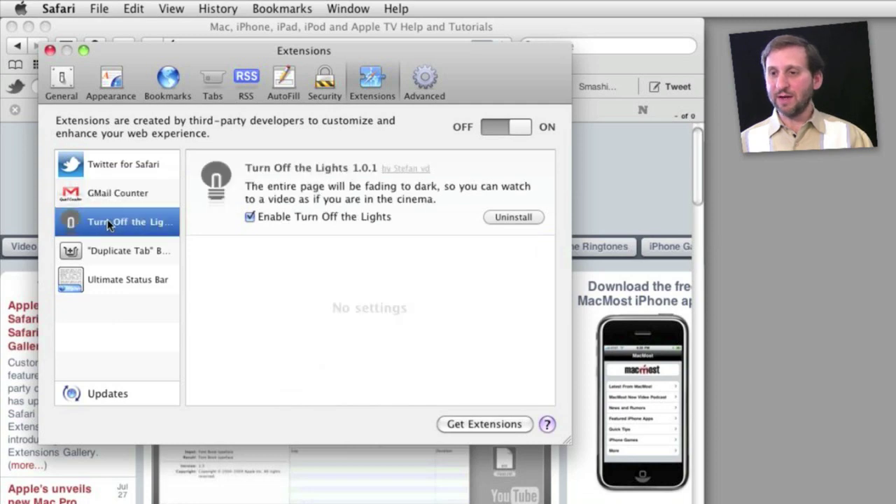
{"action": "left_click", "coordinate": [117, 250]}
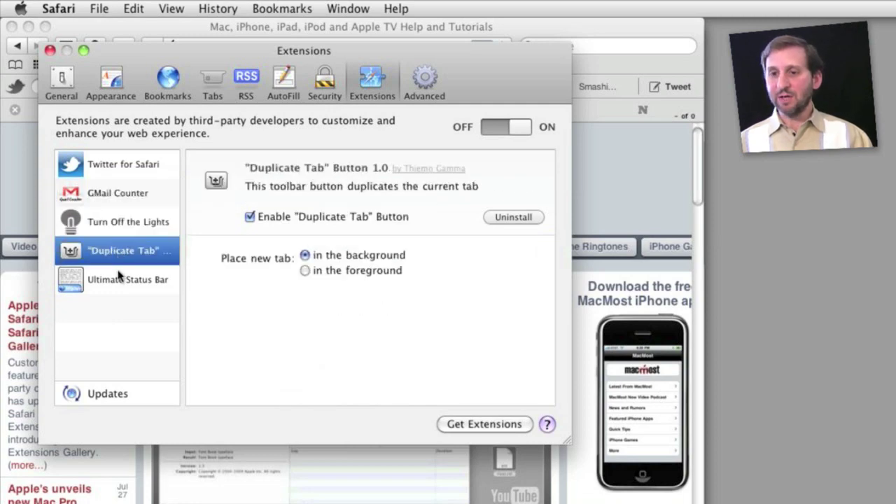
{"action": "left_click", "coordinate": [115, 196]}
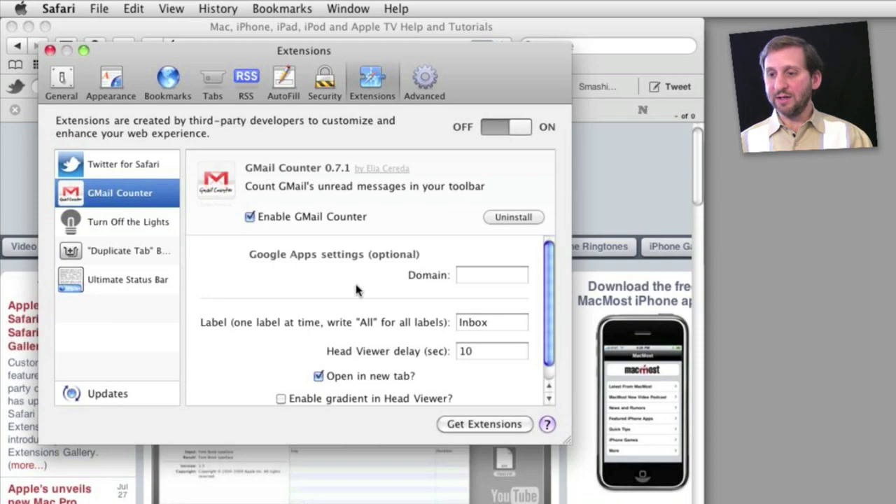
{"action": "left_click_drag", "start_coordinate": [550, 263], "coordinate": [551, 337]}
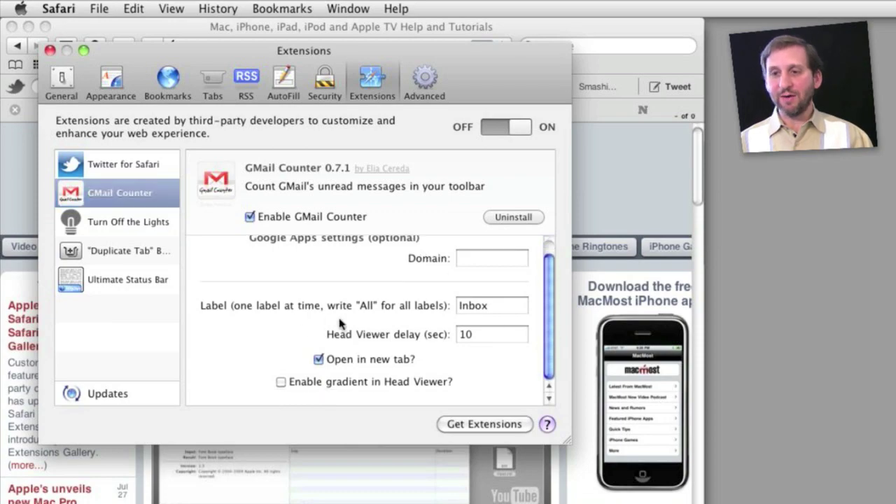
{"action": "left_click", "coordinate": [136, 168]}
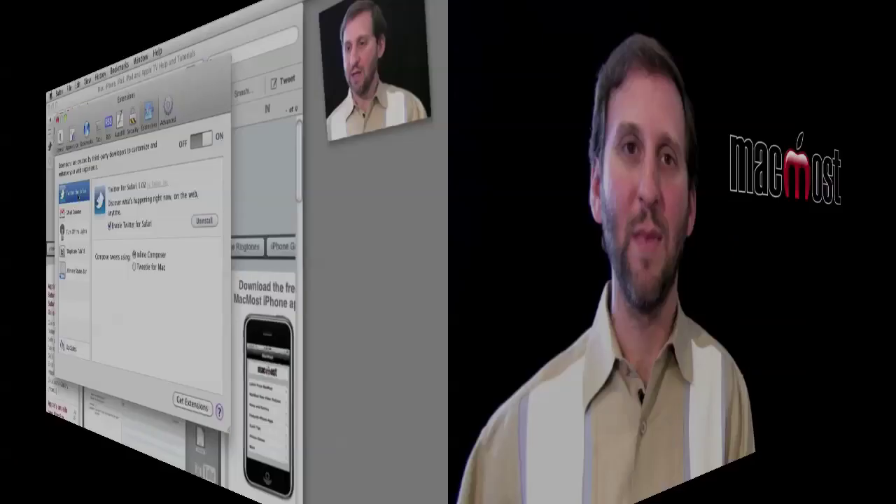